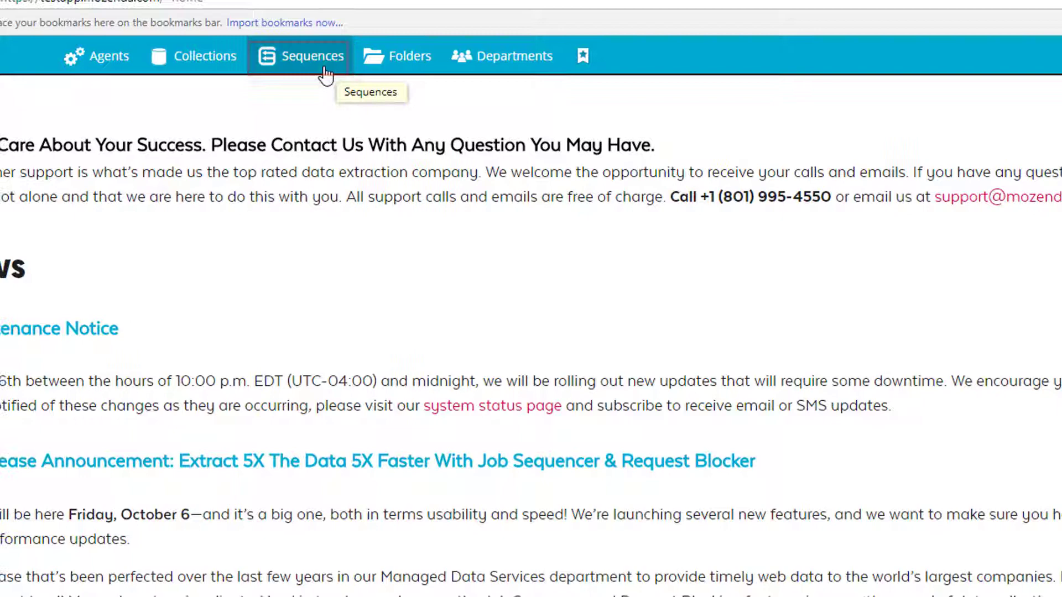
# - Start a new sequence and enter the name 'Mozenda Test'
pyautogui.click(326, 72)
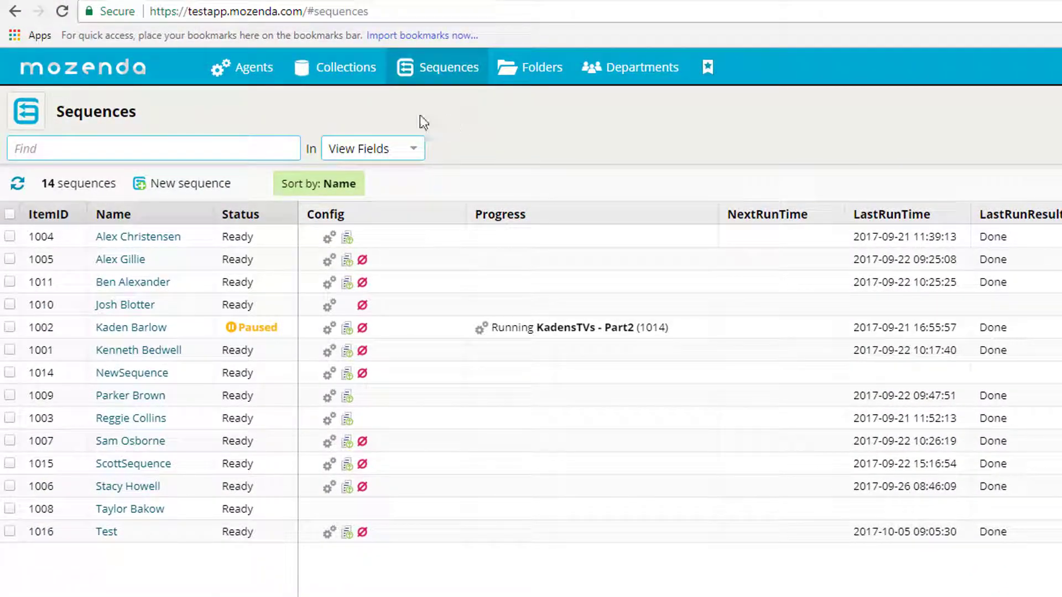
pyautogui.click(217, 188)
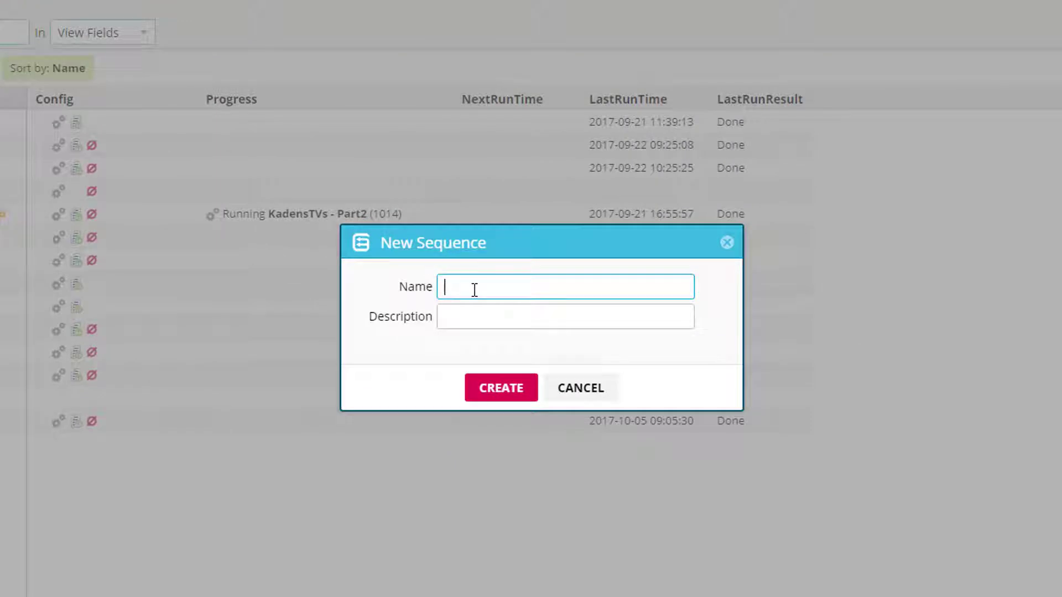
pyautogui.write('Mozenda Test')
# - Create the Mozenda Test sequence and add a Clear collection step that wipes Test Part 1's Items
pyautogui.click(522, 399)
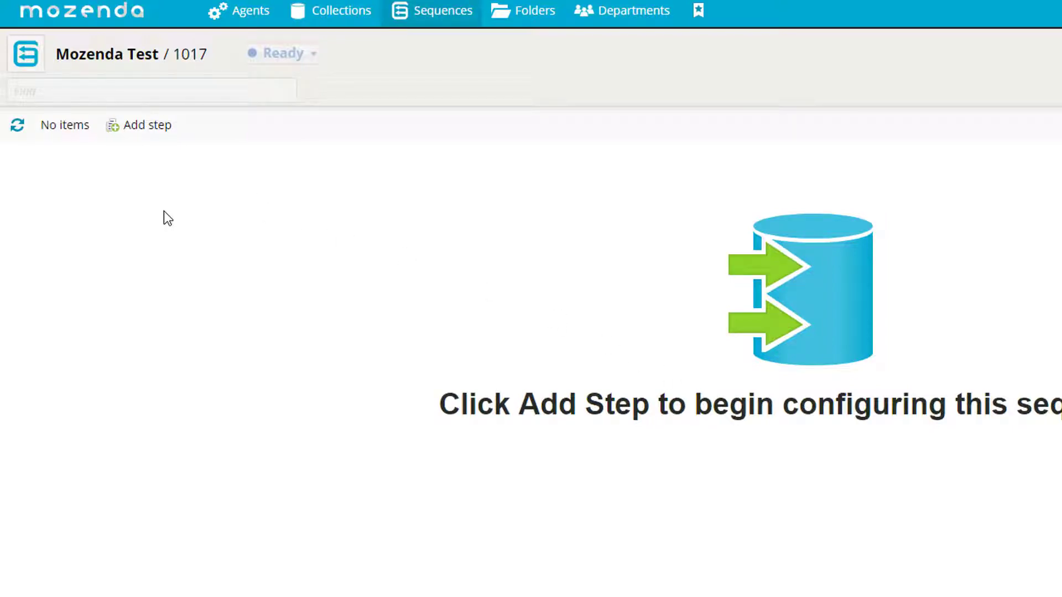
pyautogui.click(147, 138)
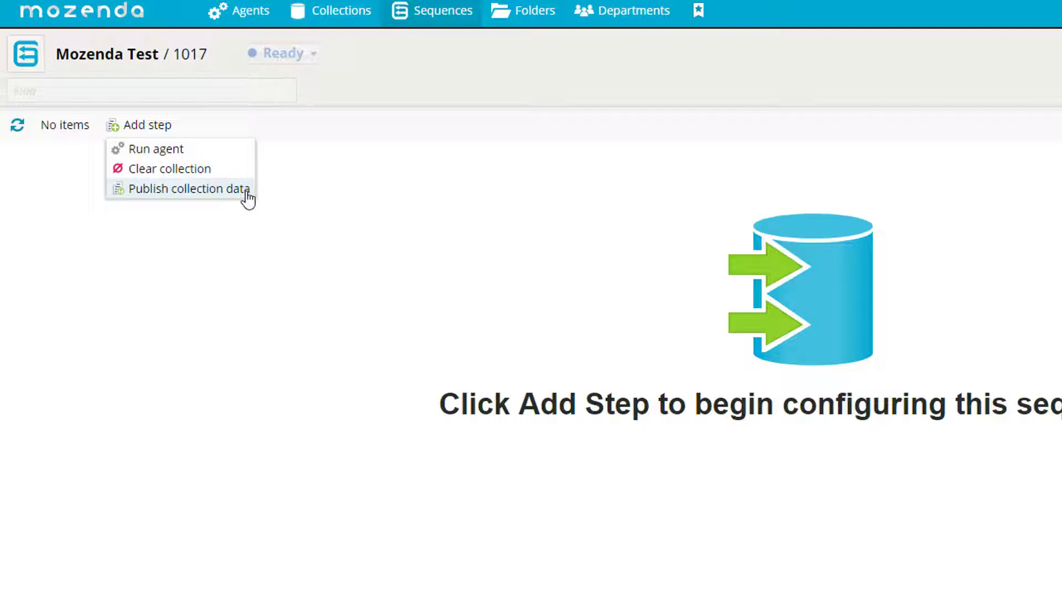
pyautogui.click(218, 176)
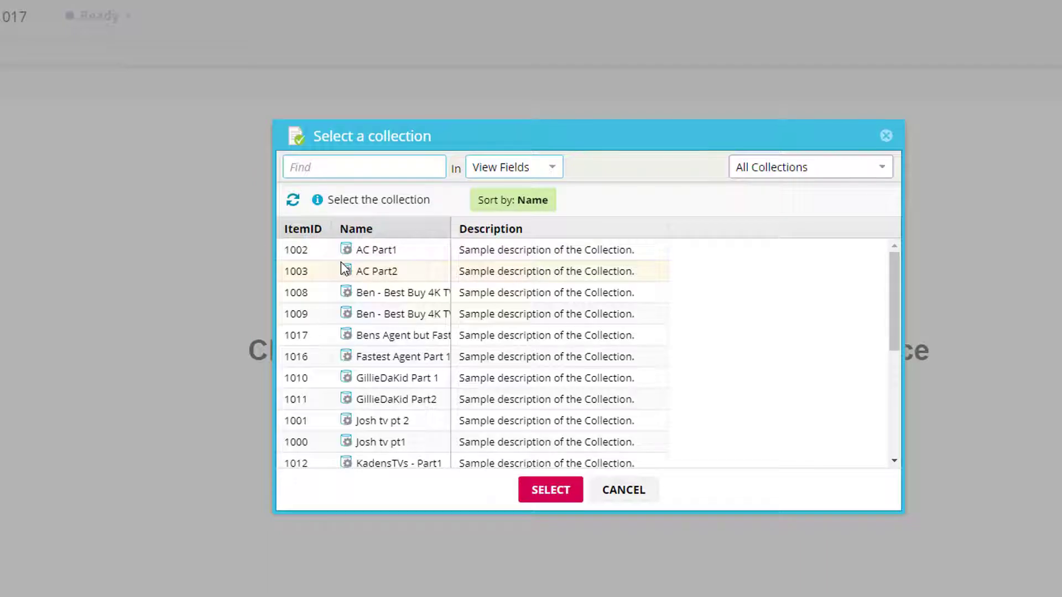
pyautogui.scroll(-4, 392, 321)
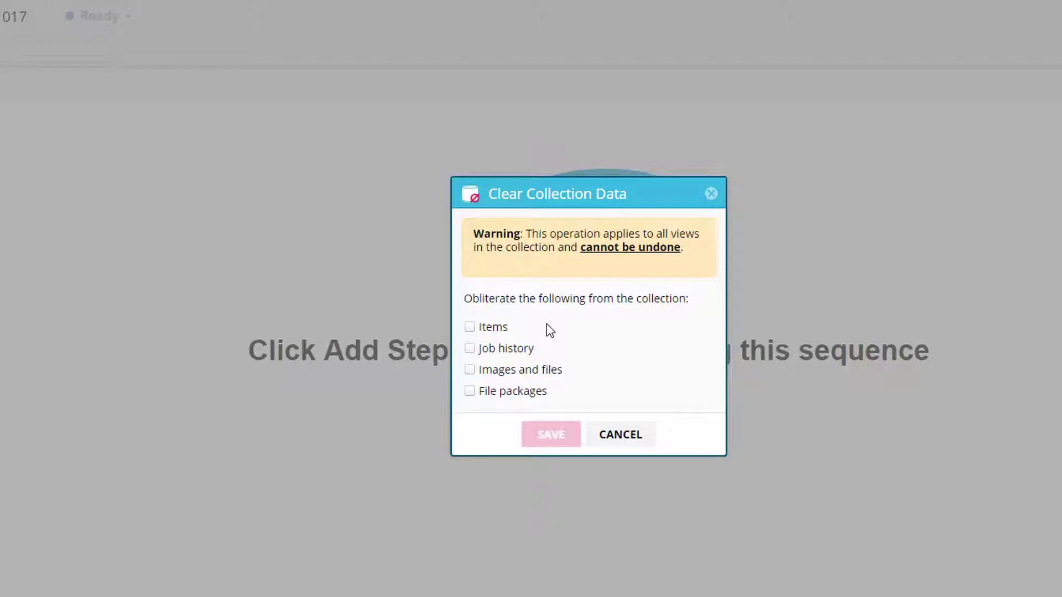
pyautogui.click(476, 327)
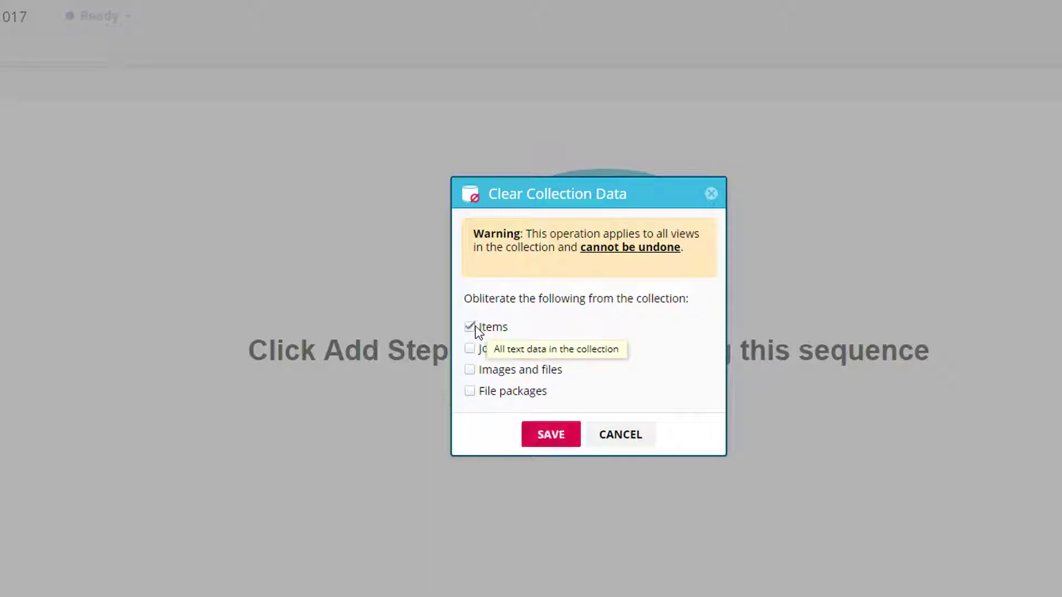
pyautogui.click(548, 437)
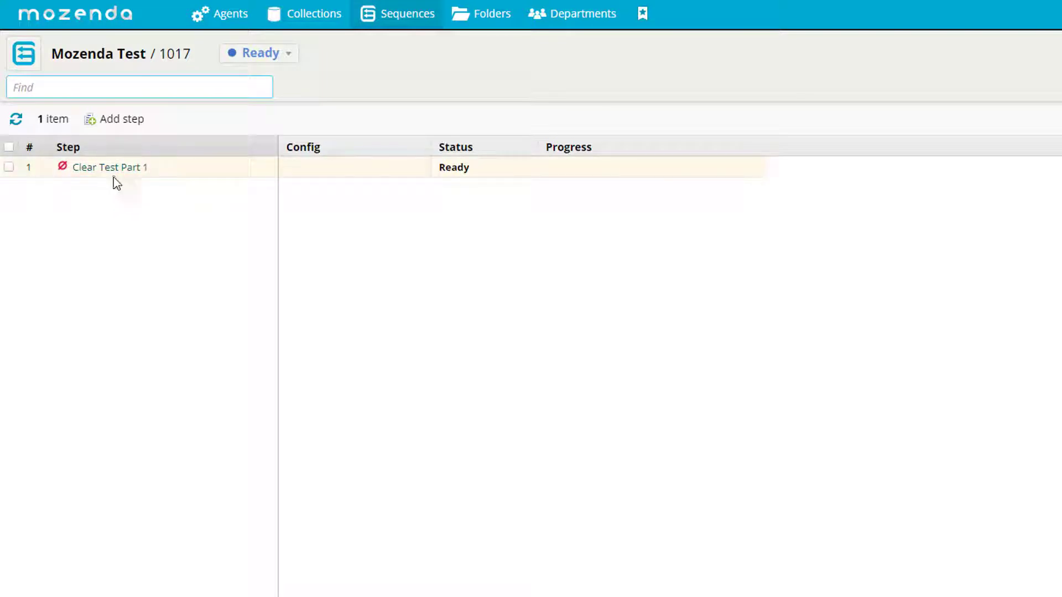
# - Add a 'Run Test Part 2' step for the Test Part 2 agent, reviewing its error-handling options
pyautogui.click(122, 124)
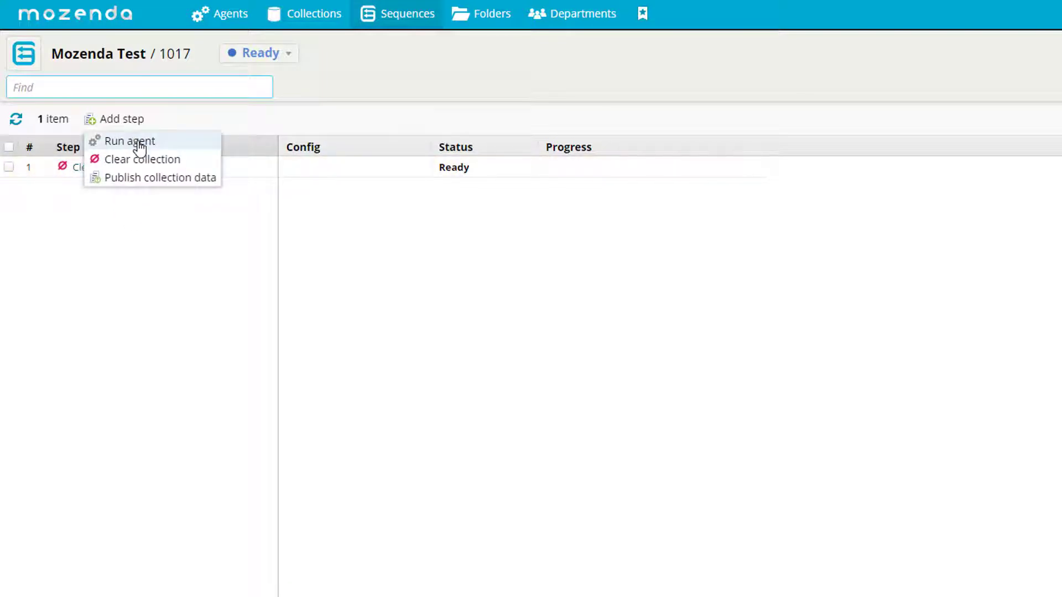
pyautogui.click(139, 145)
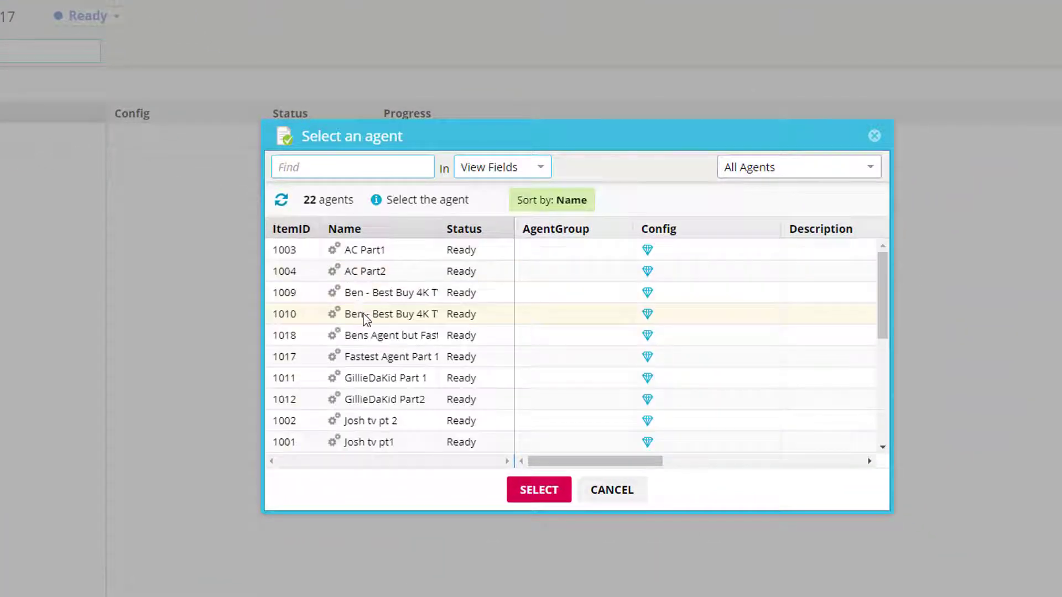
pyautogui.scroll(-4, 359, 326)
pyautogui.scroll(-1, 368, 354)
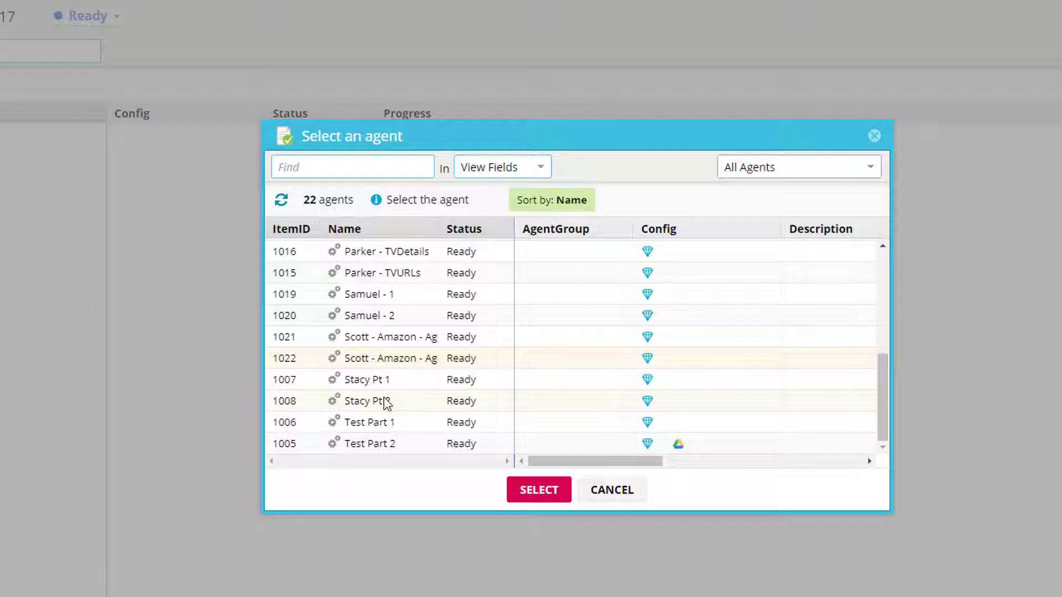
pyautogui.click(399, 449)
pyautogui.click(557, 498)
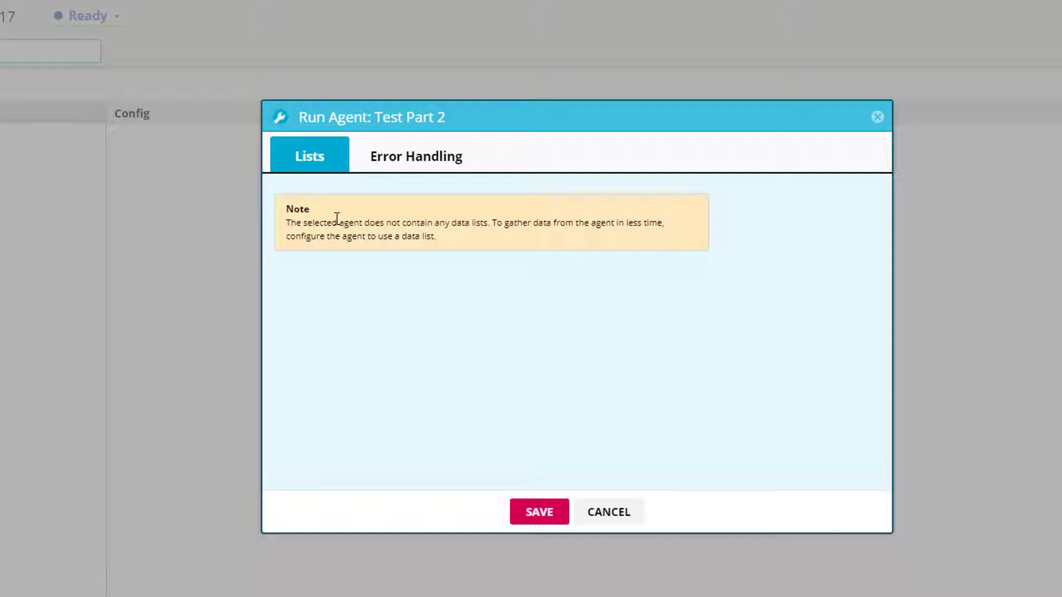
pyautogui.click(388, 169)
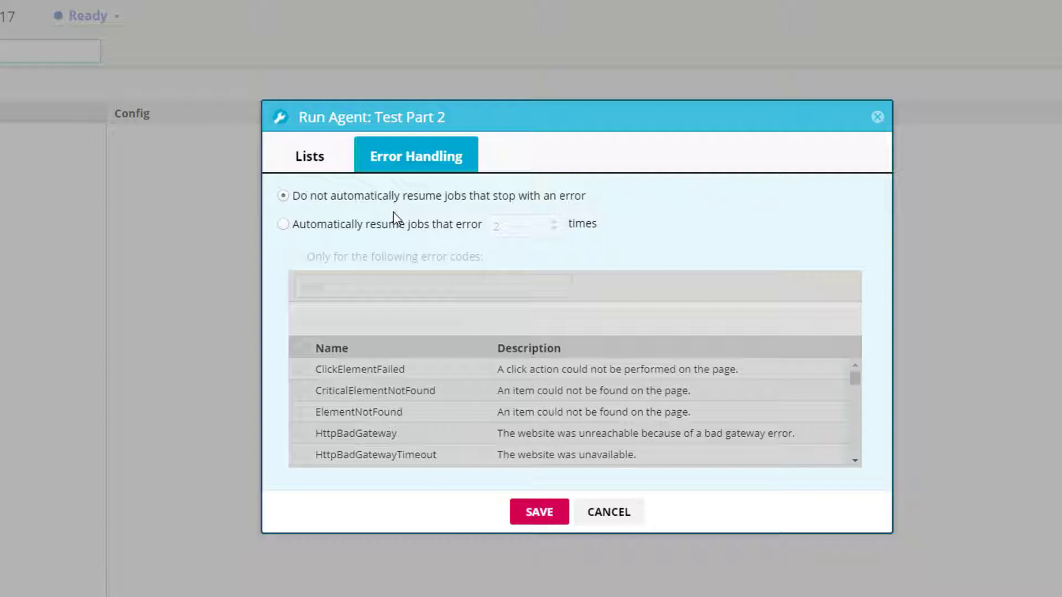
pyautogui.click(325, 172)
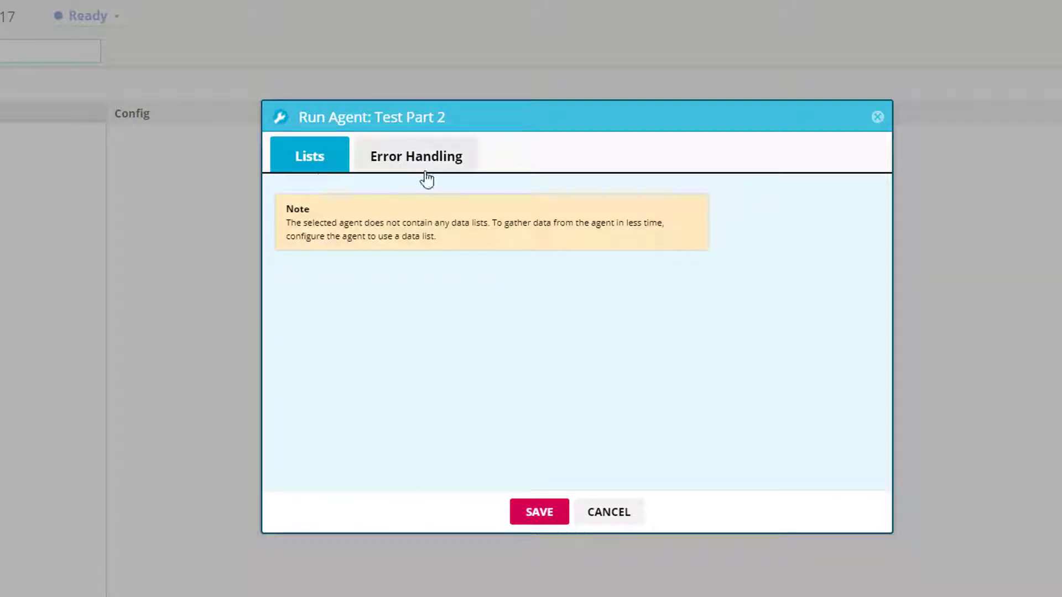
pyautogui.click(391, 175)
pyautogui.click(312, 163)
pyautogui.click(390, 166)
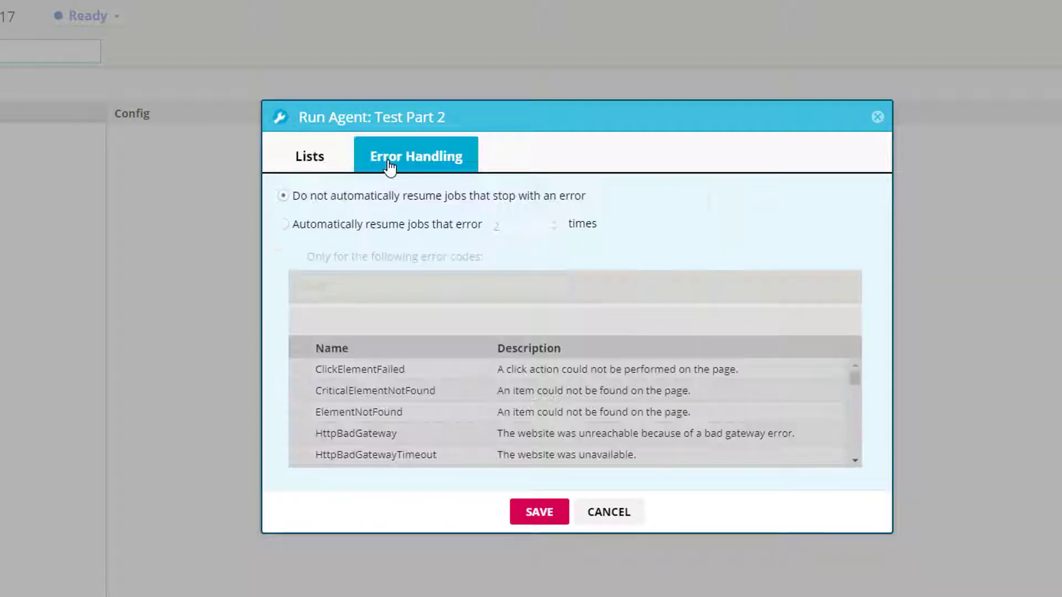
pyautogui.click(549, 518)
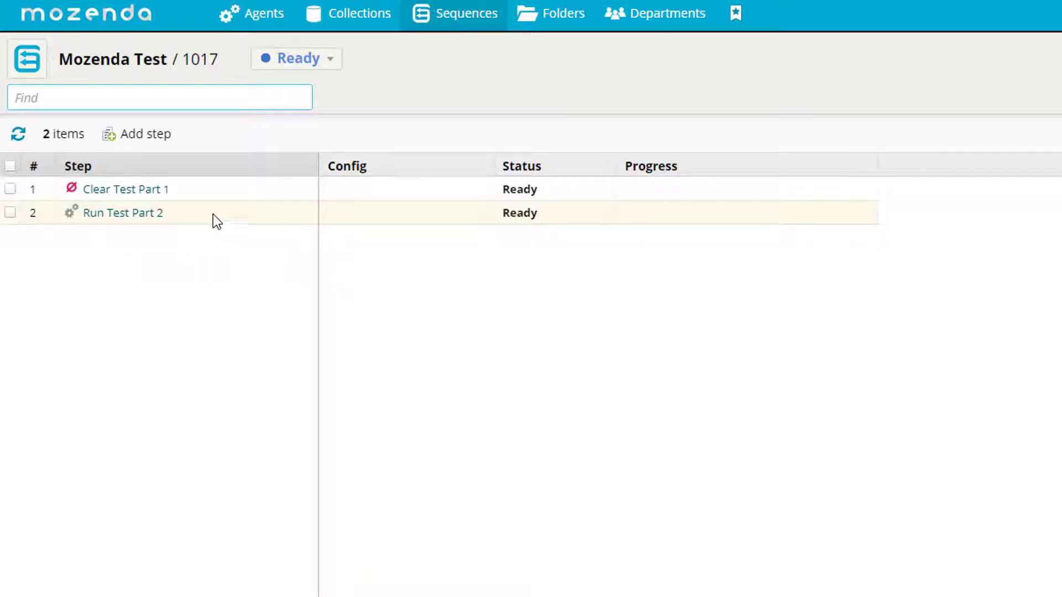
# - Add a 'Publish Test Part 2' step sending the collection as CSV to Google Drive folder Test
pyautogui.click(167, 142)
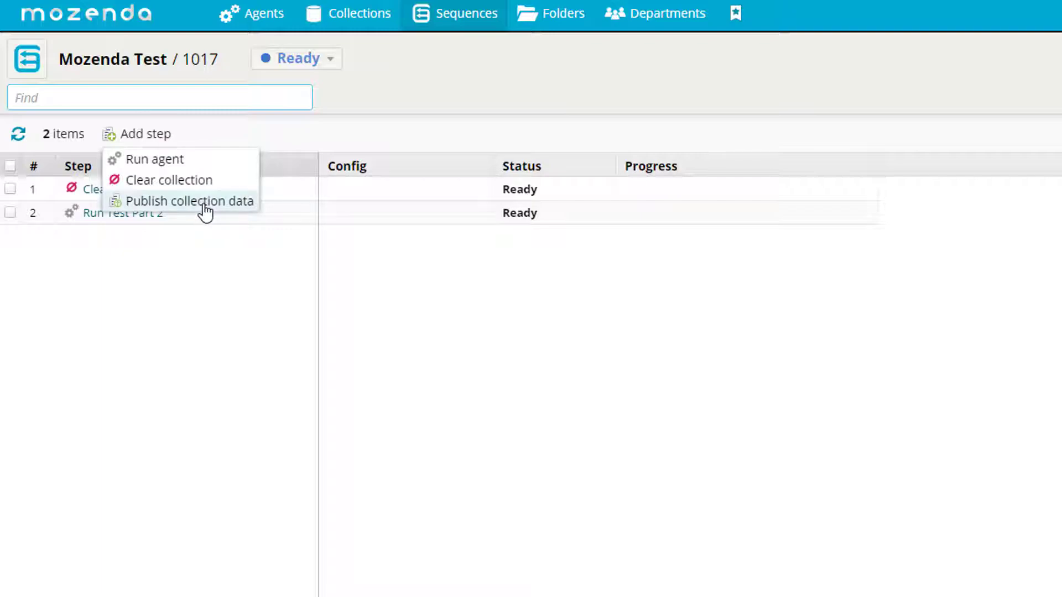
pyautogui.click(206, 211)
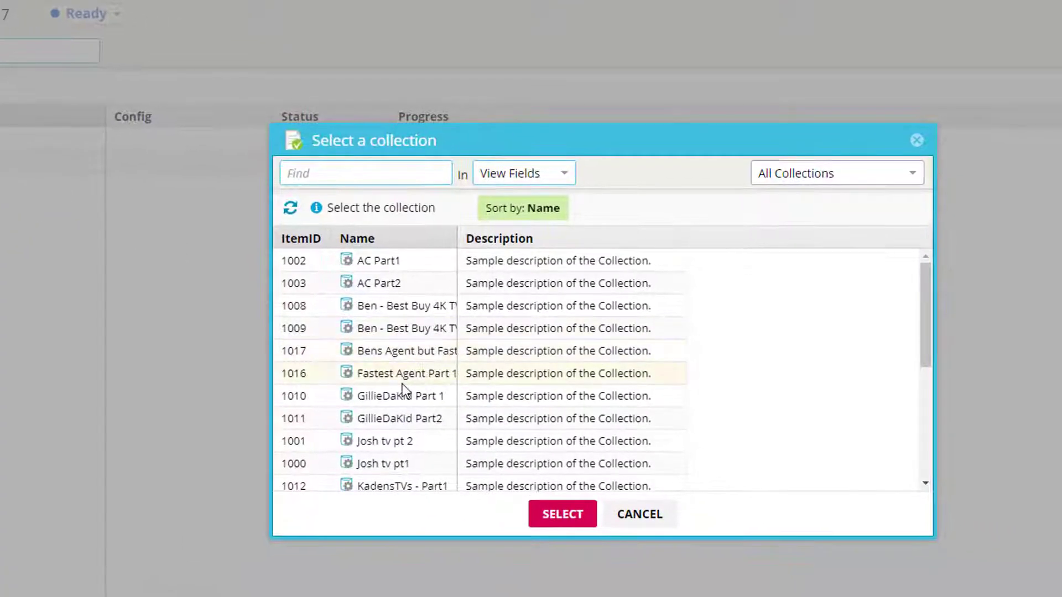
pyautogui.scroll(-2, 615, 433)
pyautogui.scroll(-3, 400, 383)
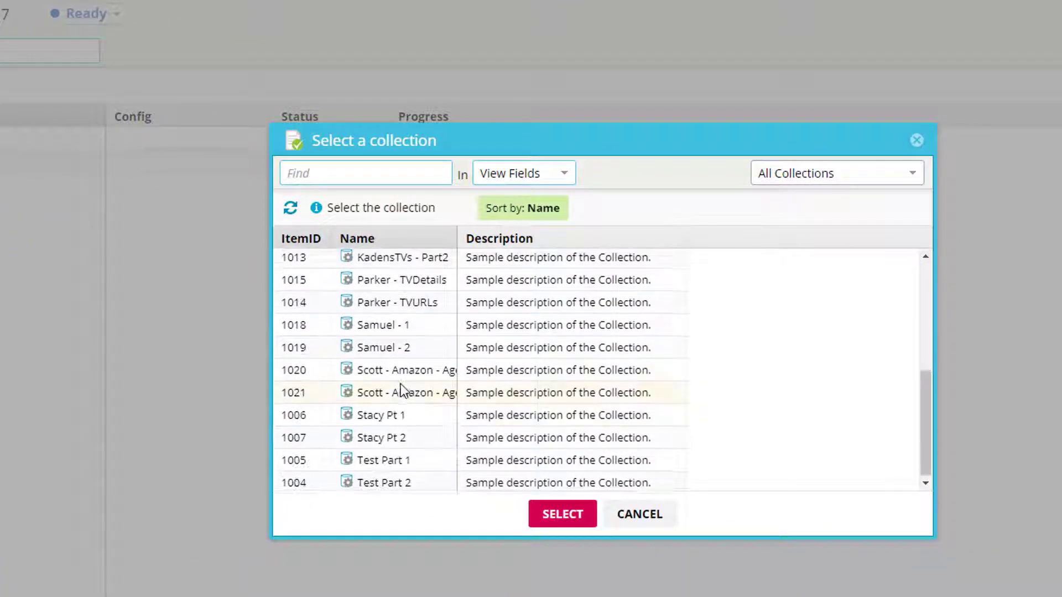
pyautogui.click(385, 480)
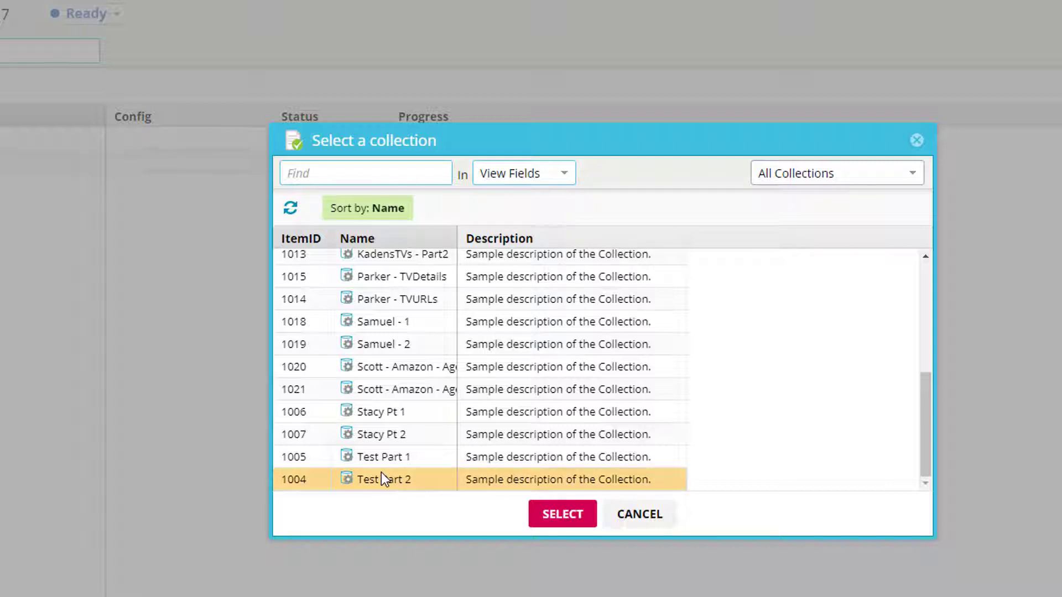
pyautogui.click(535, 518)
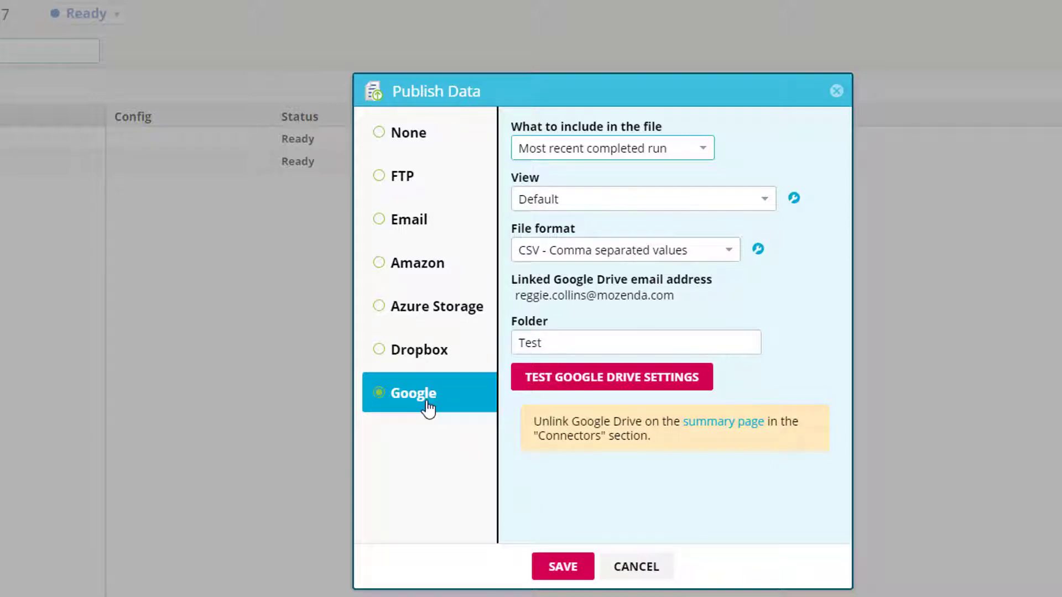
pyautogui.click(563, 567)
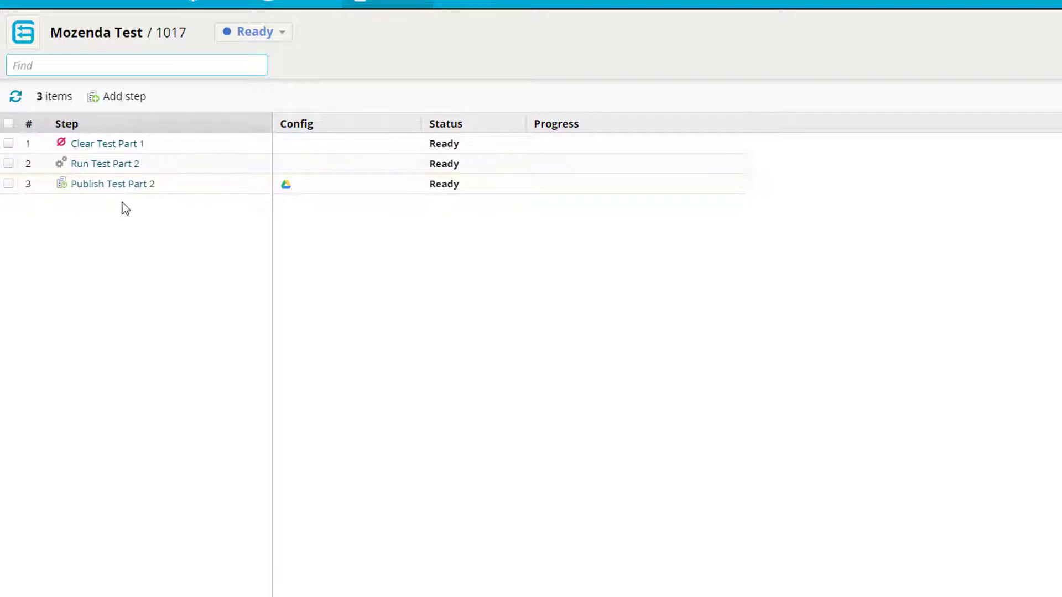
# - Run the Mozenda Test sequence from its Ready status menu
pyautogui.click(280, 36)
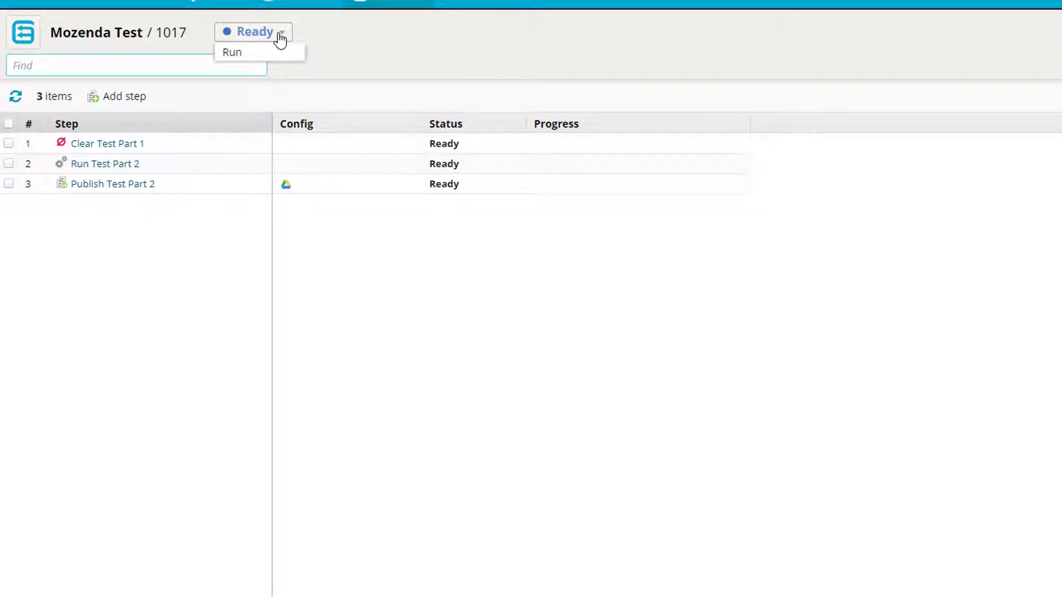
pyautogui.click(272, 59)
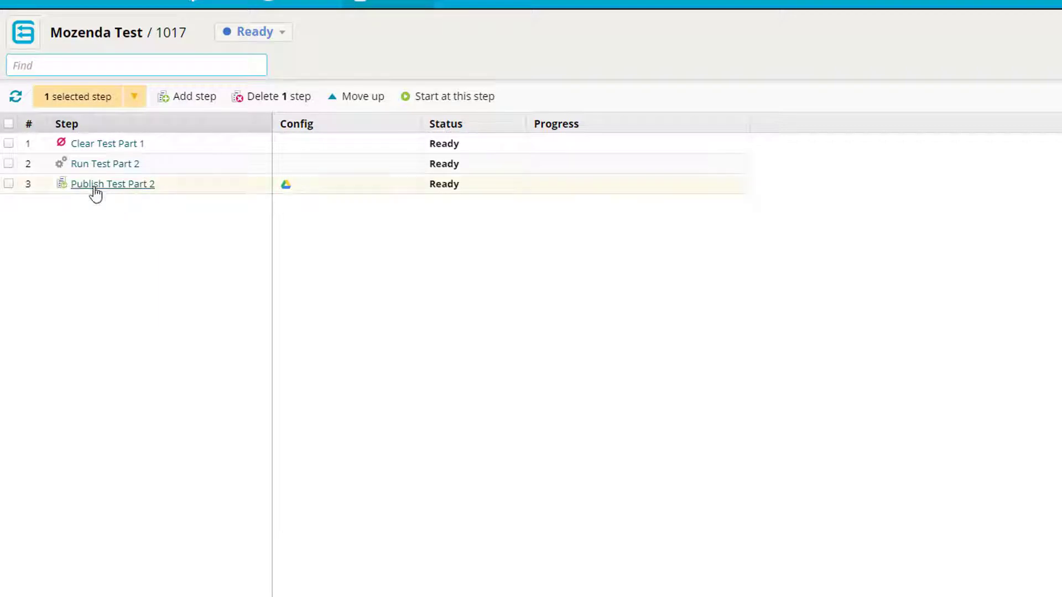
# - Make Clear Test Part 1 and Publish Test Part 2 run concurrently as one group
pyautogui.click(9, 145)
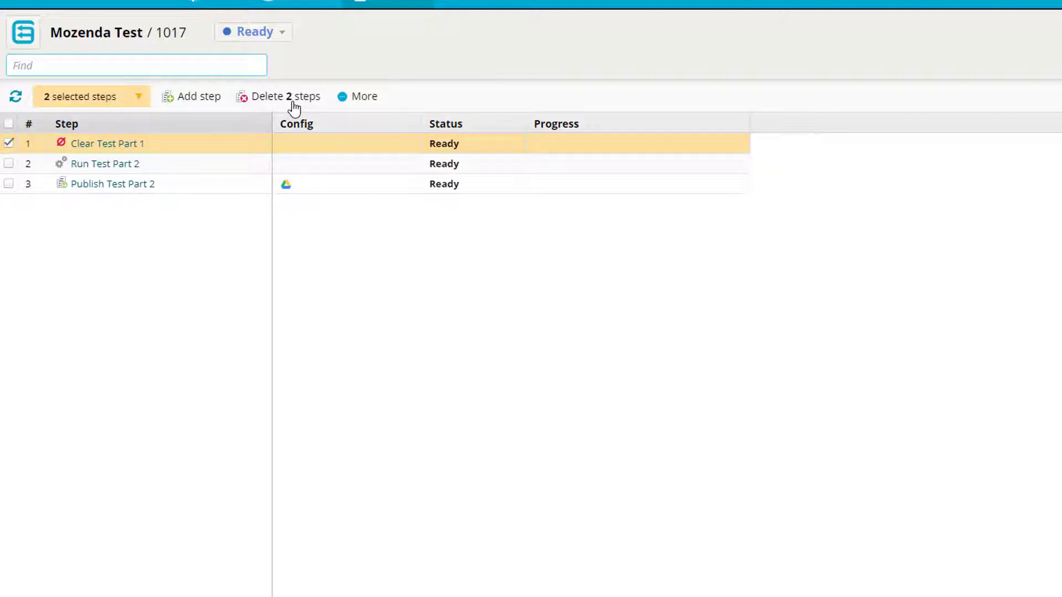
pyautogui.click(358, 97)
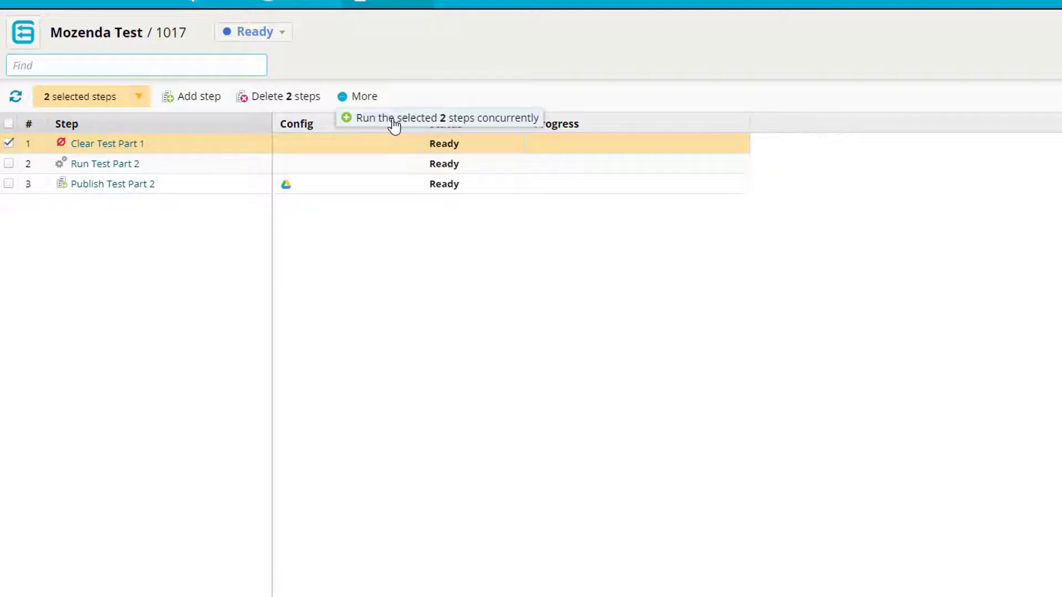
pyautogui.click(394, 125)
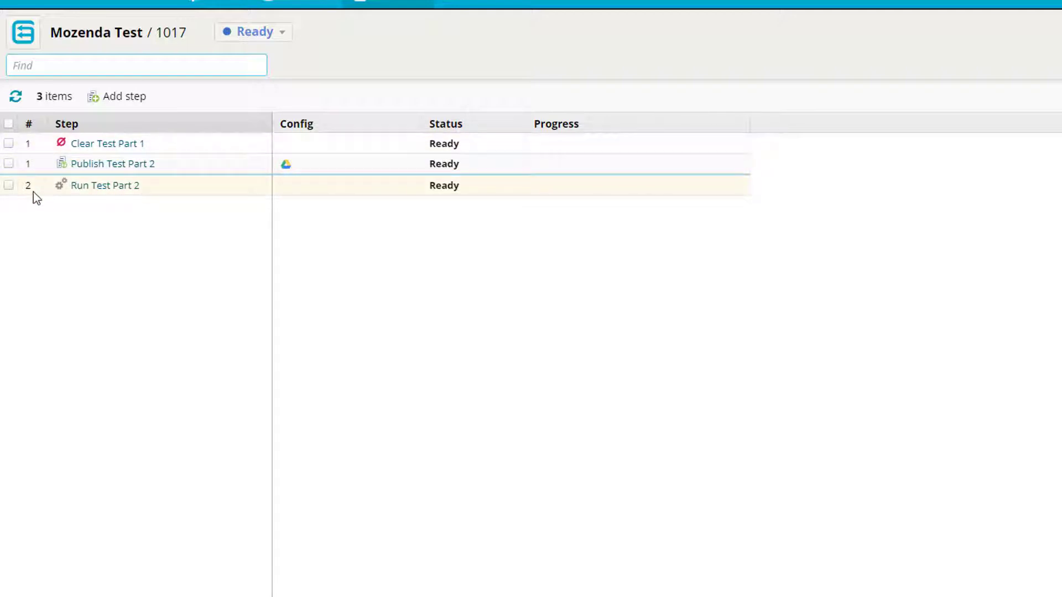
# - Move the publish group down below Run Test Part 2, then back up to step 1
pyautogui.click(9, 164)
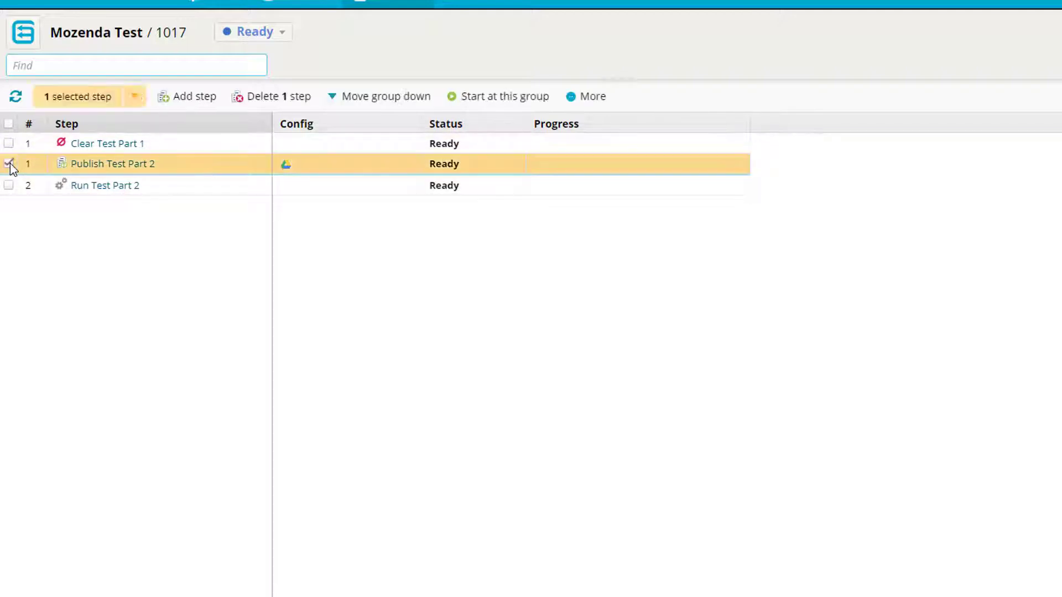
pyautogui.click(370, 98)
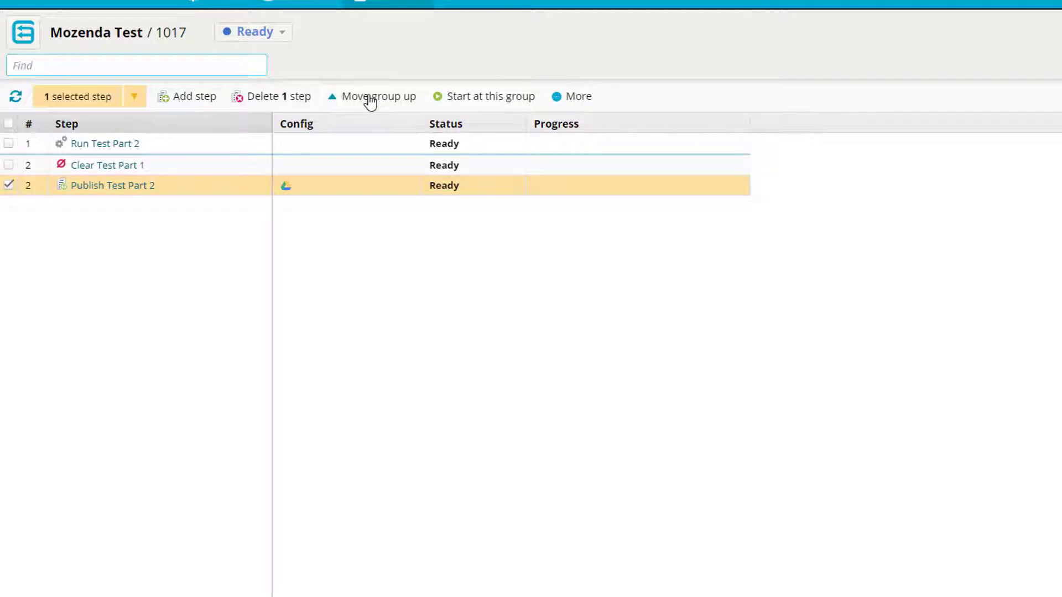
pyautogui.click(370, 98)
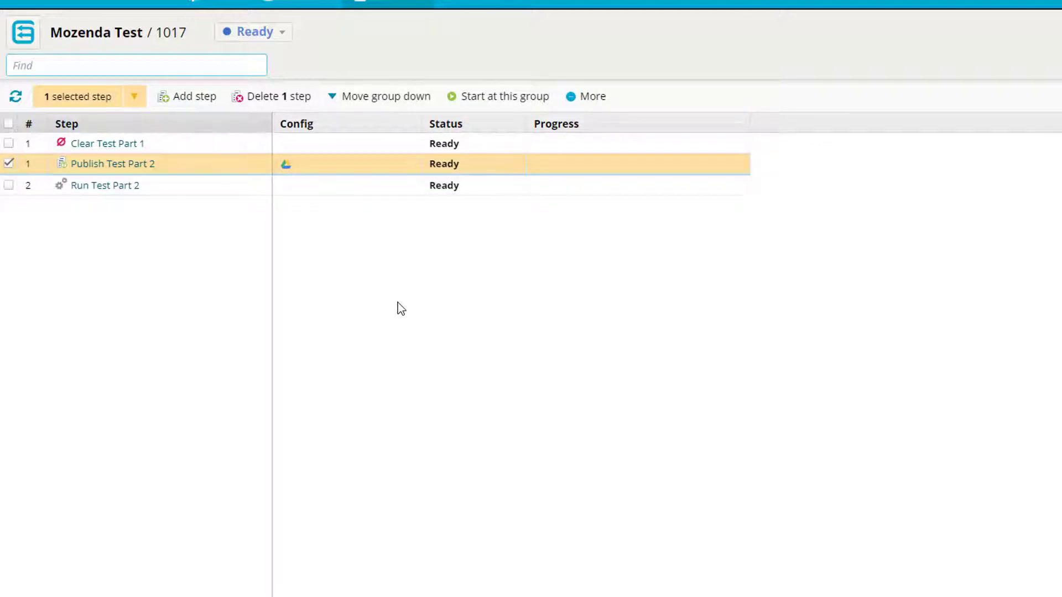